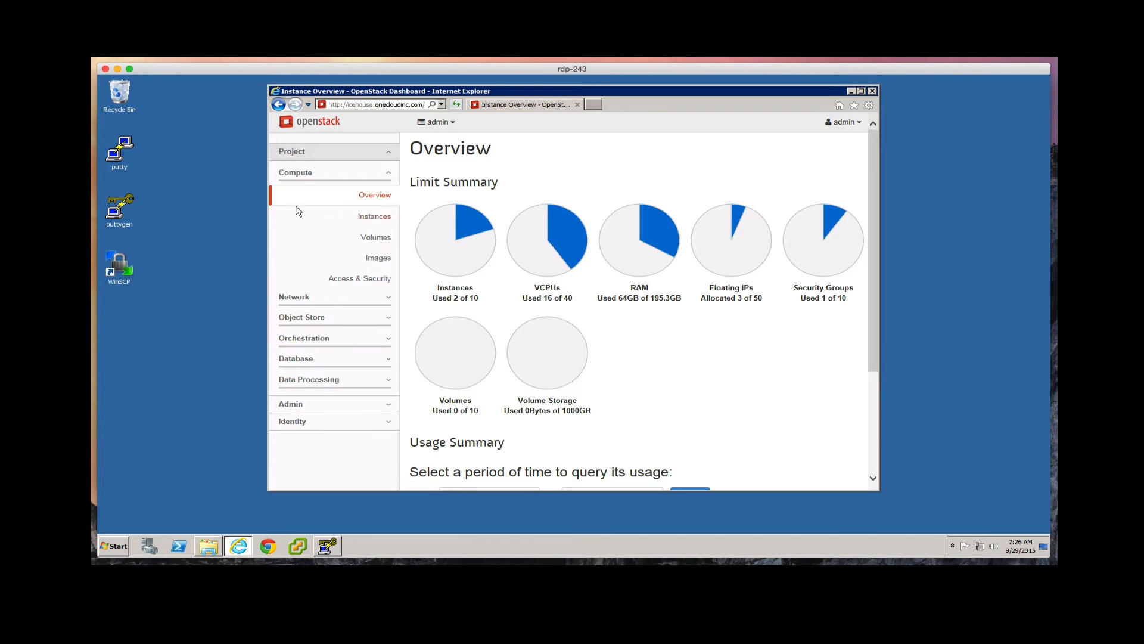
# - Open the key pairs list in the project's Access & Security settings
pyautogui.click(386, 285)
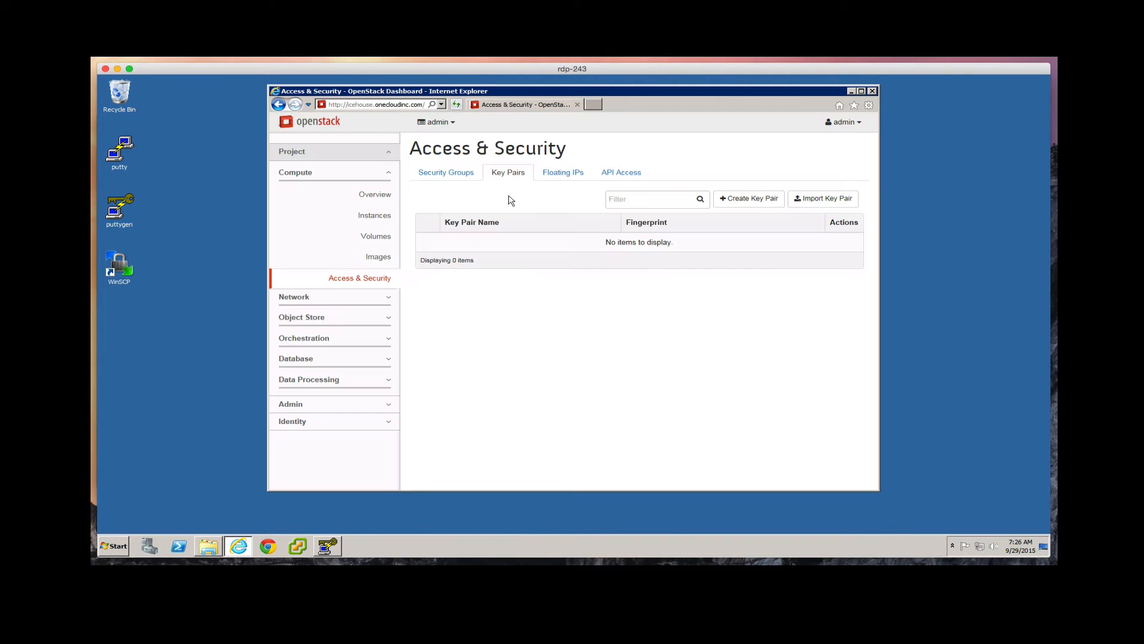
pyautogui.click(509, 174)
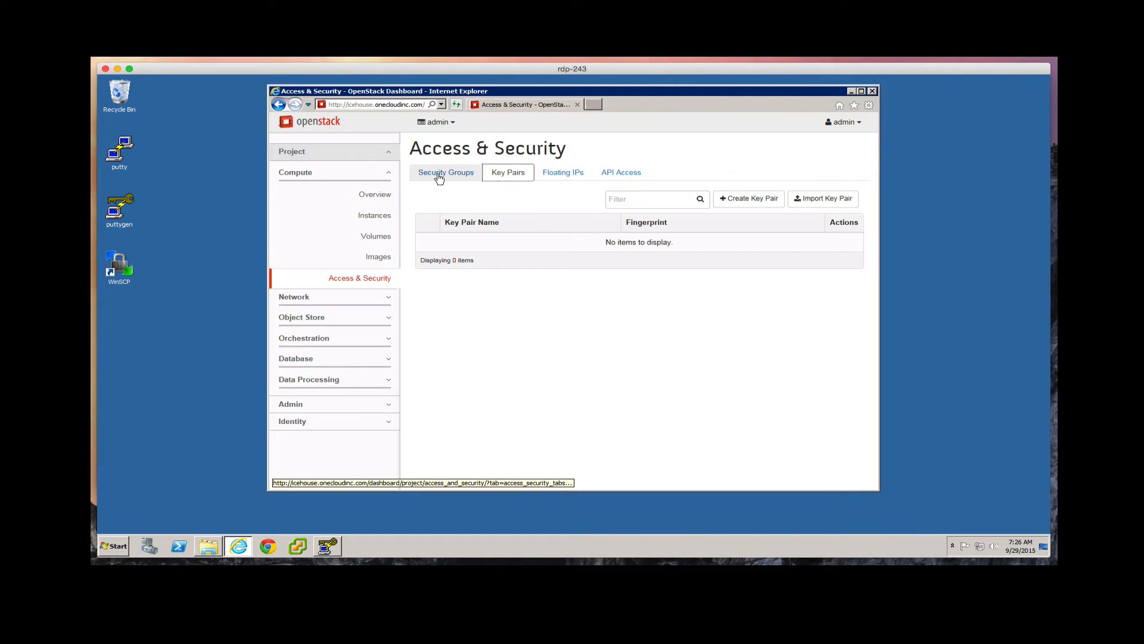
pyautogui.click(437, 174)
pyautogui.click(506, 174)
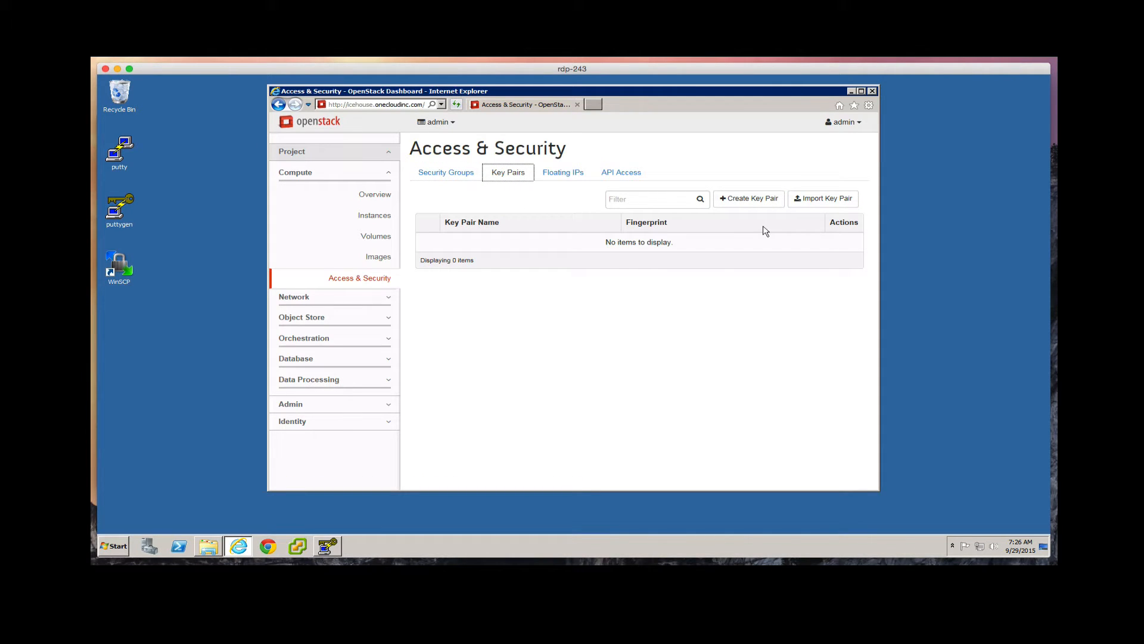
# - Create a key pair named default, save its default.pem file and show it in the download folder
pyautogui.click(756, 200)
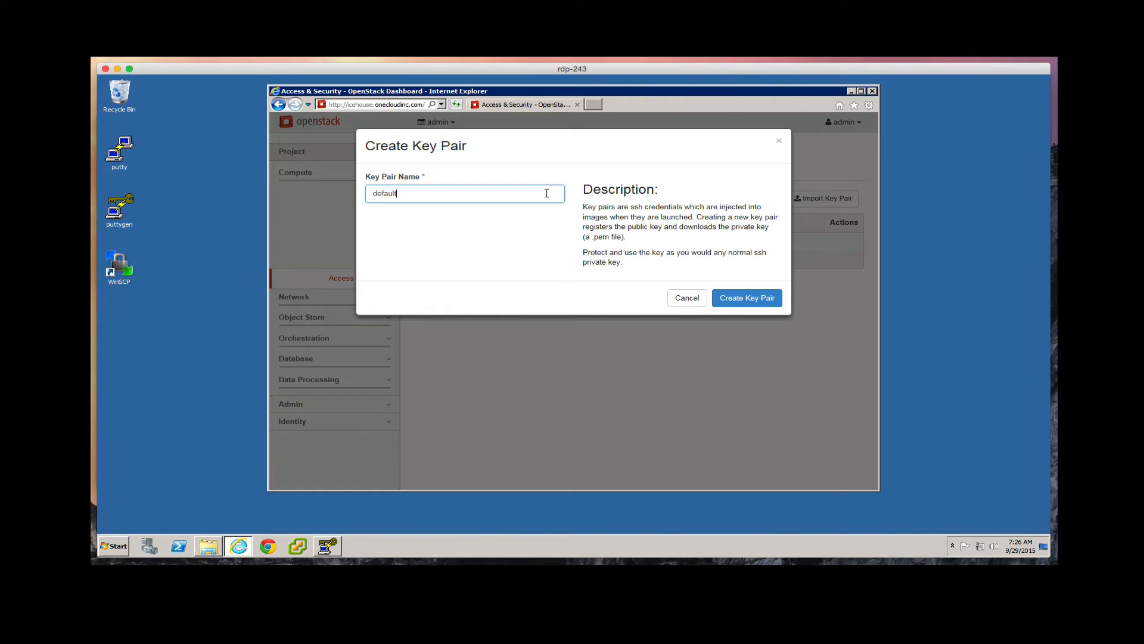
pyautogui.click(742, 299)
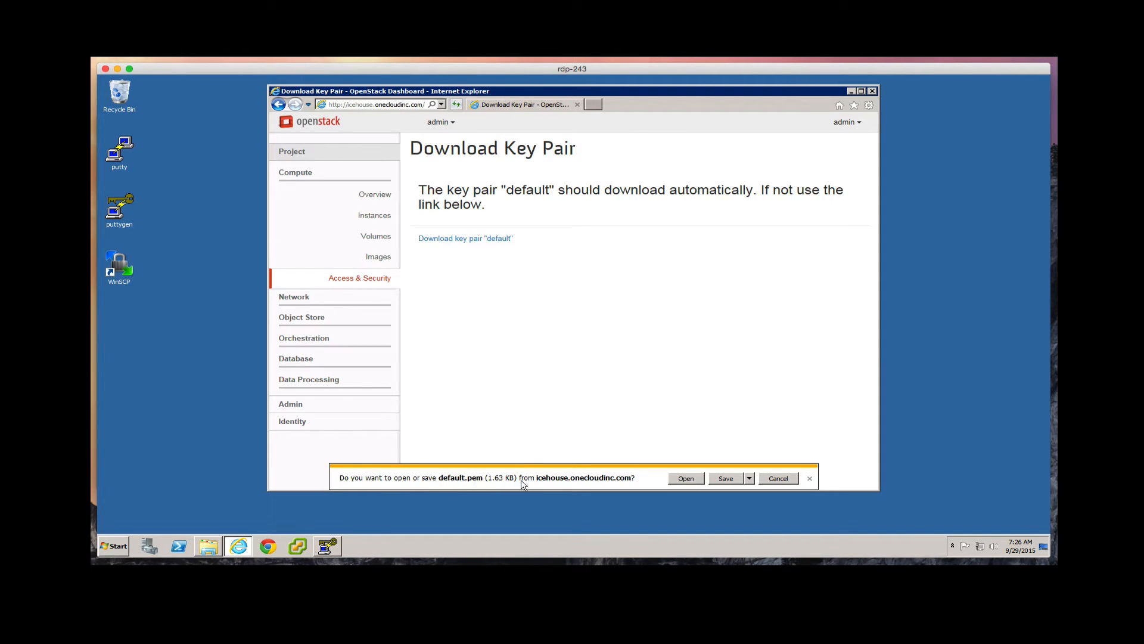
pyautogui.click(726, 482)
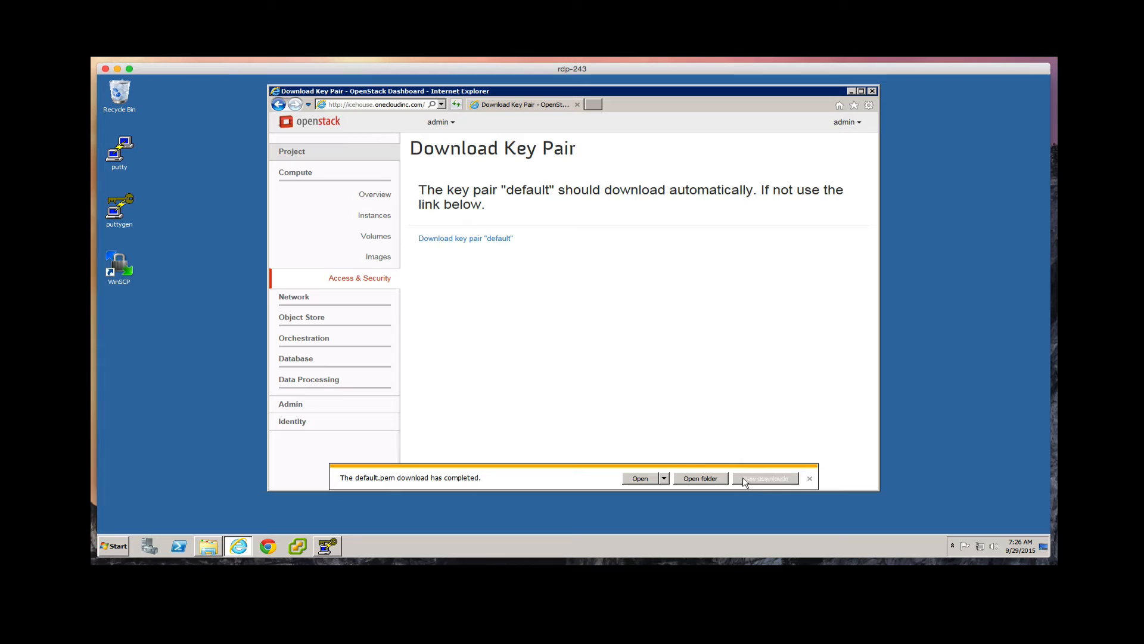
pyautogui.click(706, 480)
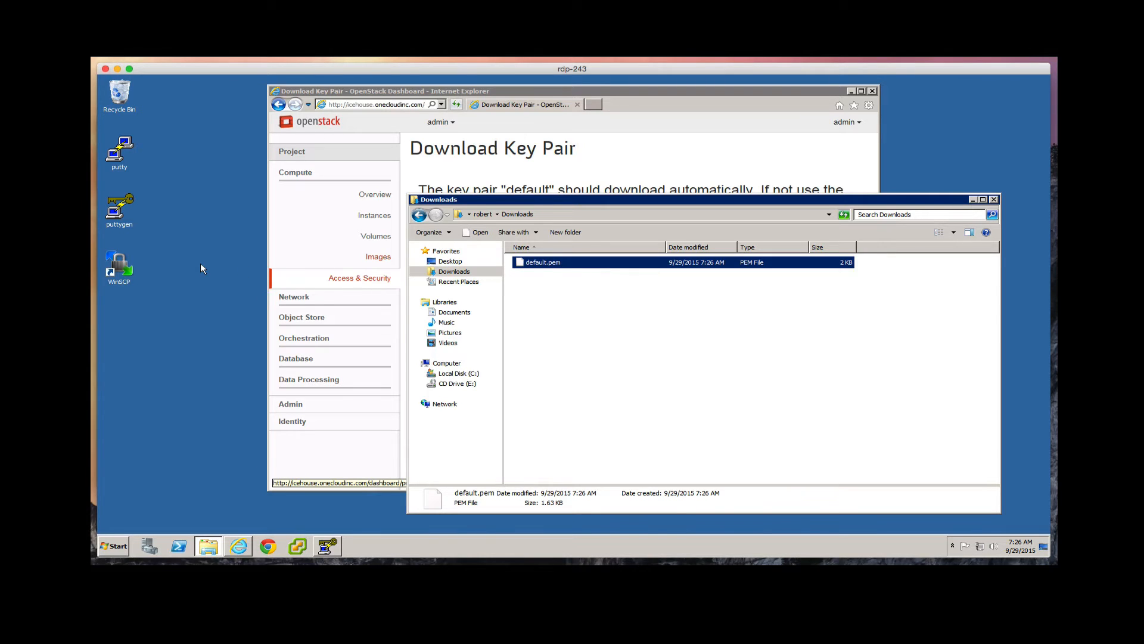
# - Switch to PuTTYgen and load default.pem from the Downloads folder, with the file filter set to All Files
pyautogui.doubleClick(114, 210)
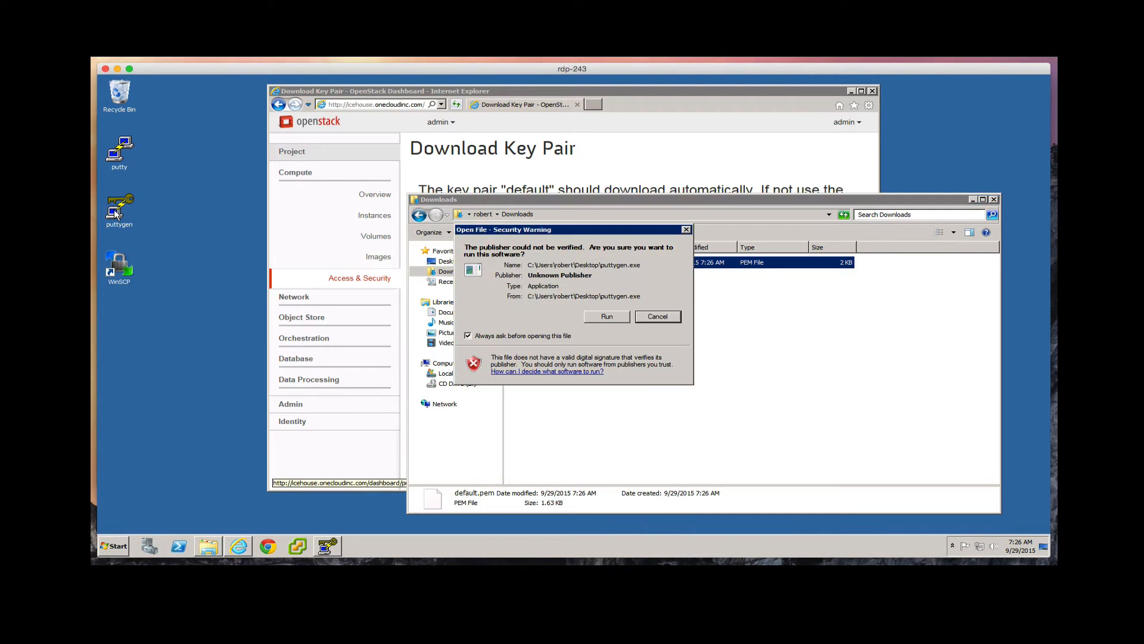
pyautogui.click(619, 318)
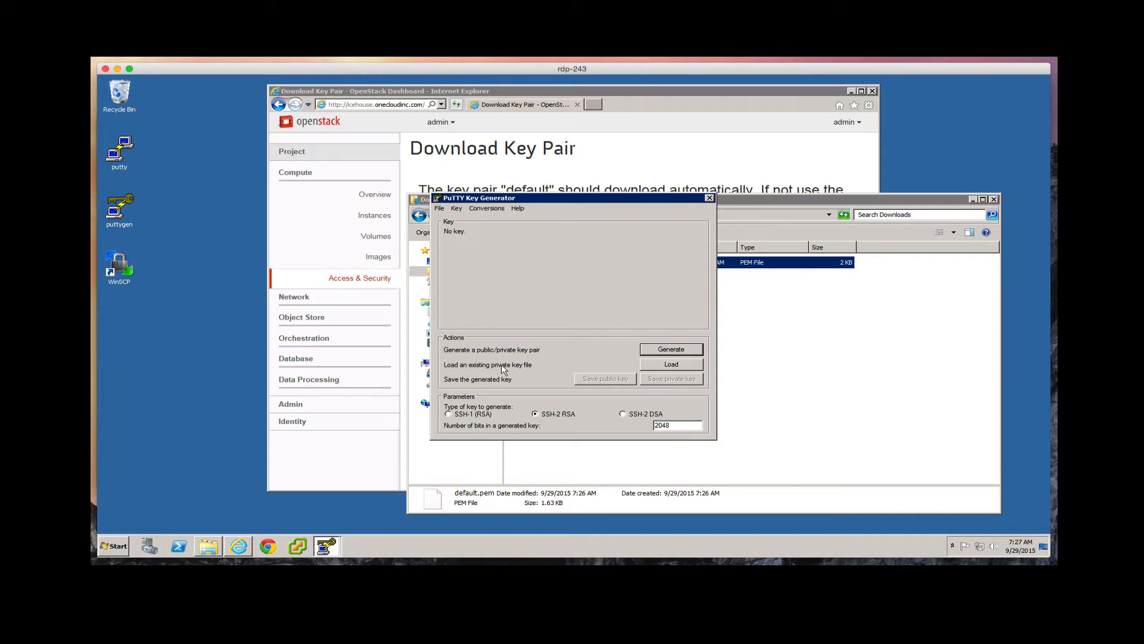
pyautogui.click(688, 364)
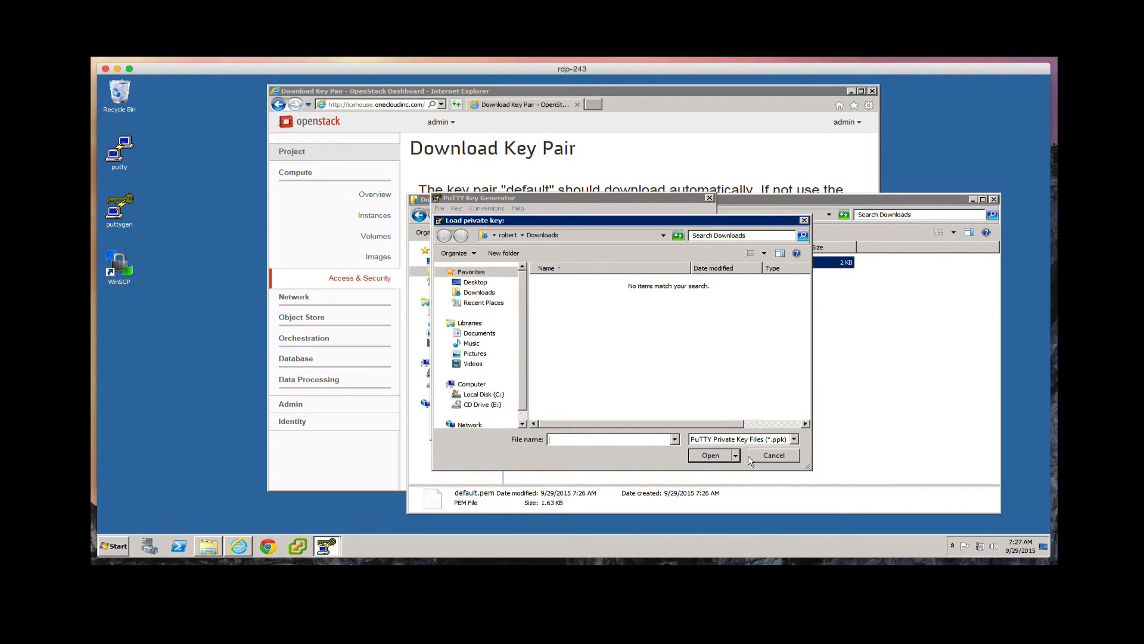
pyautogui.click(783, 444)
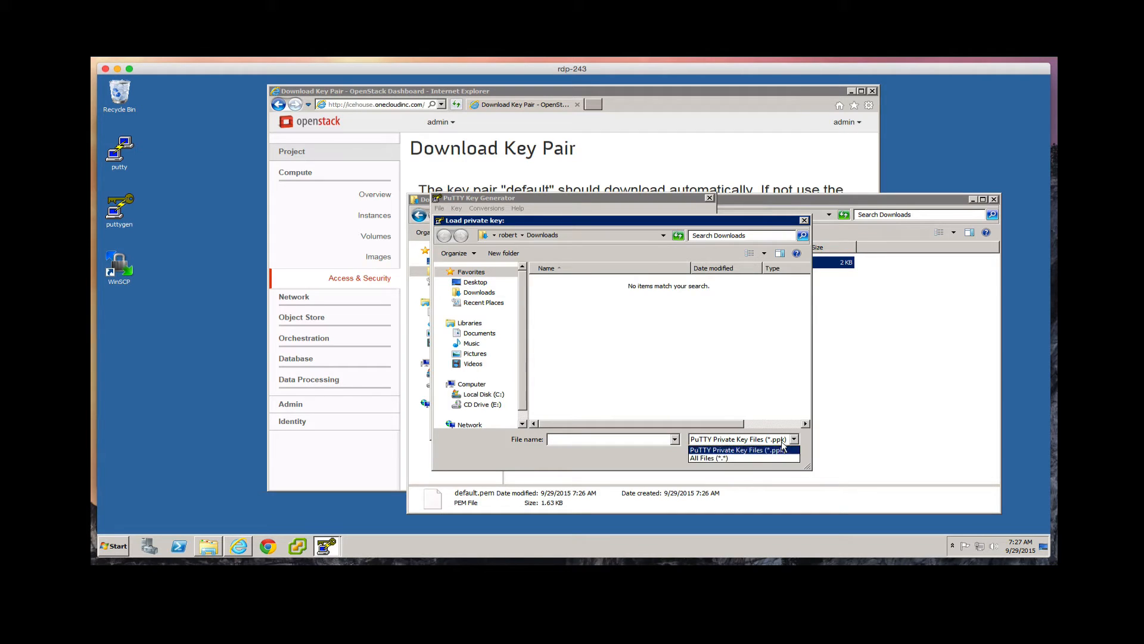
pyautogui.click(765, 462)
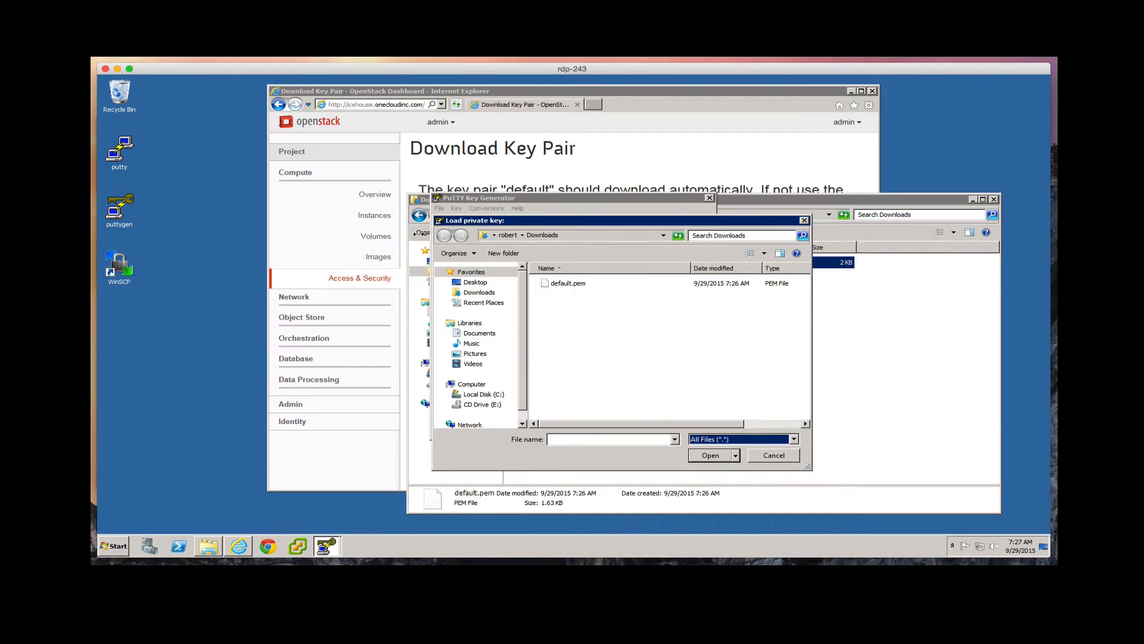
pyautogui.click(479, 293)
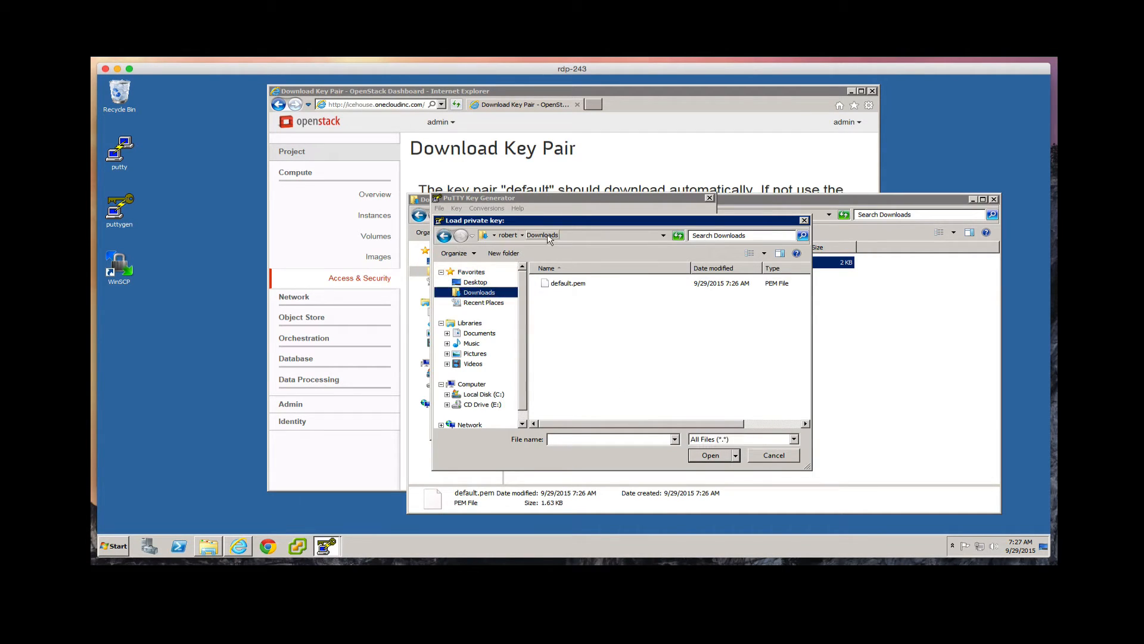
pyautogui.click(576, 288)
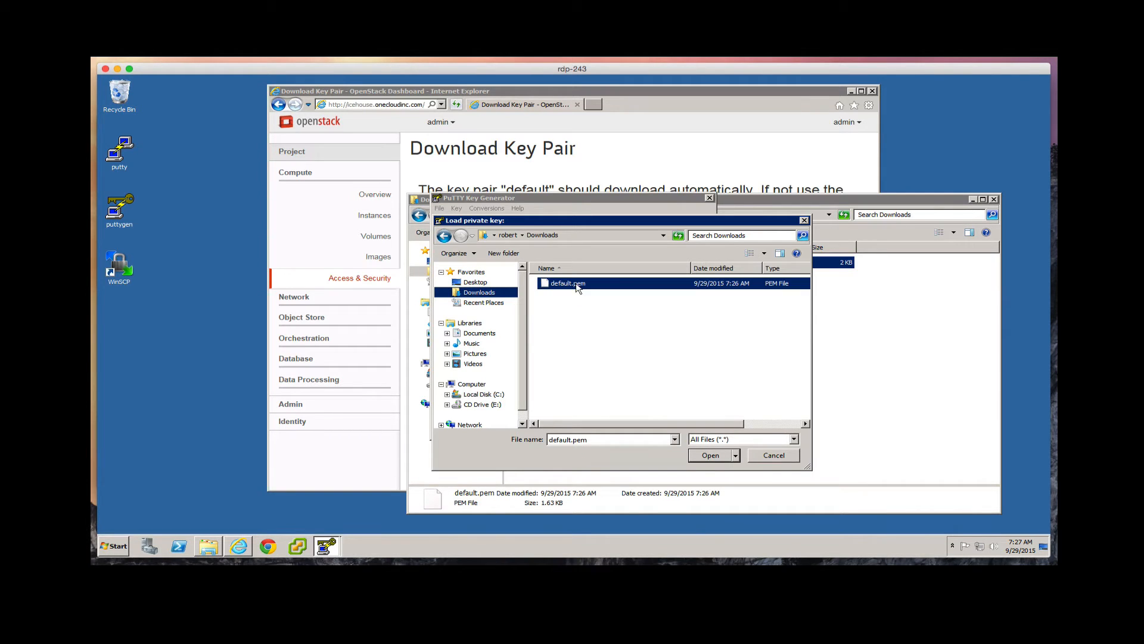
pyautogui.click(711, 455)
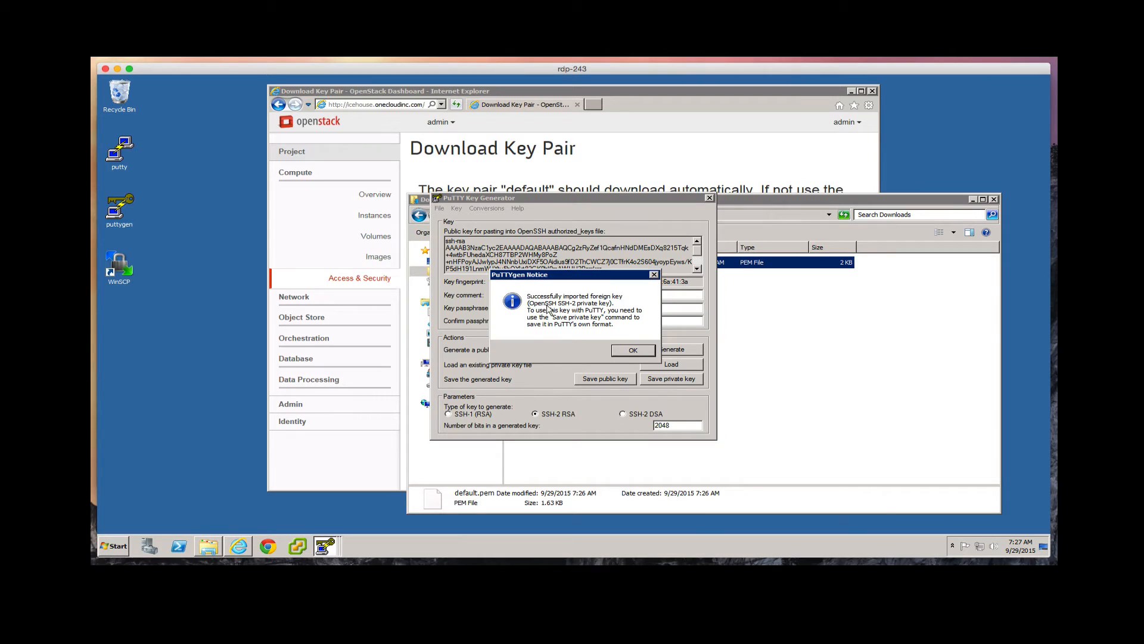
pyautogui.click(636, 350)
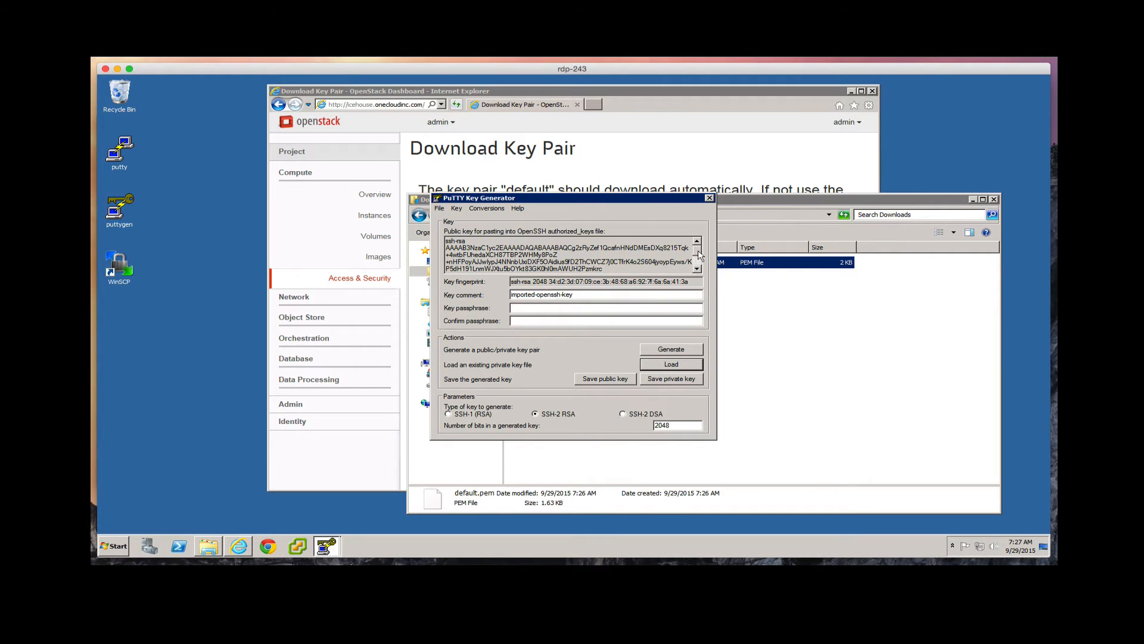
# - Change the key comment to "openstack default key" and review the public key text
pyautogui.moveTo(698, 250)
pyautogui.mouseDown()
pyautogui.moveTo(699, 273)
pyautogui.moveTo(693, 240)
pyautogui.mouseUp()
pyautogui.moveTo(445, 241); pyautogui.dragTo(576, 296)
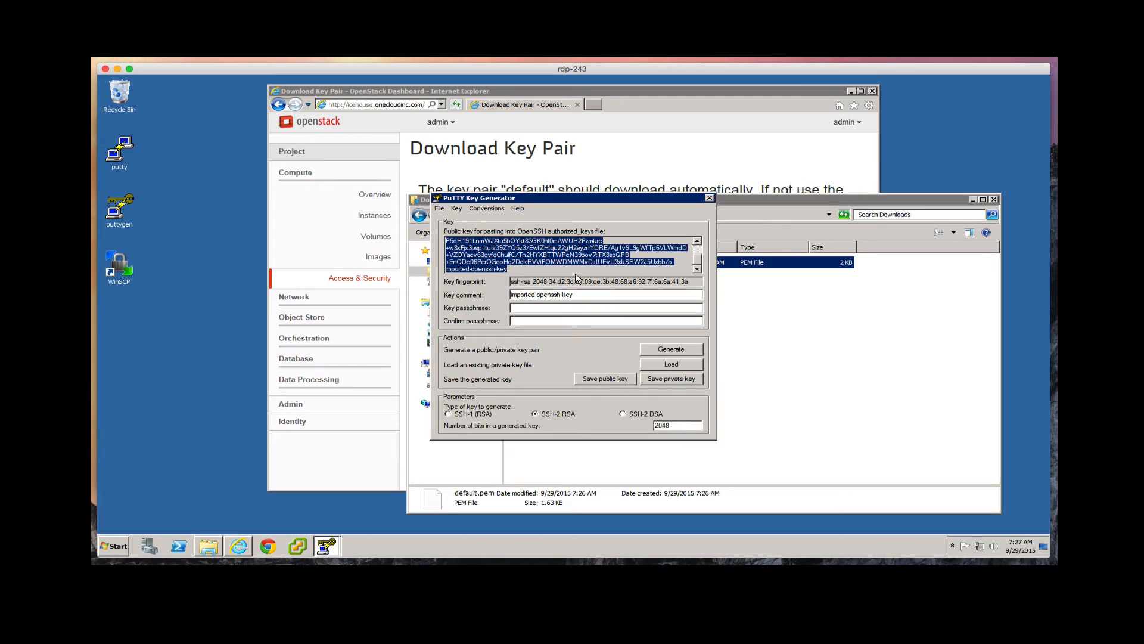
pyautogui.click(585, 295)
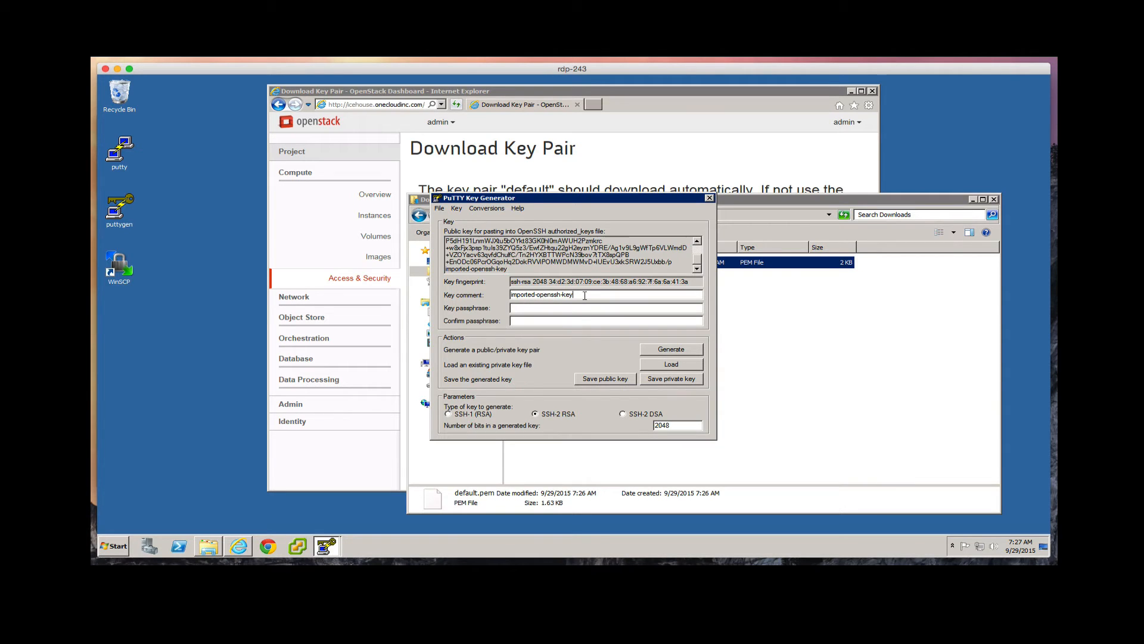
pyautogui.moveTo(585, 295); pyautogui.dragTo(506, 293)
pyautogui.write('openstack default')
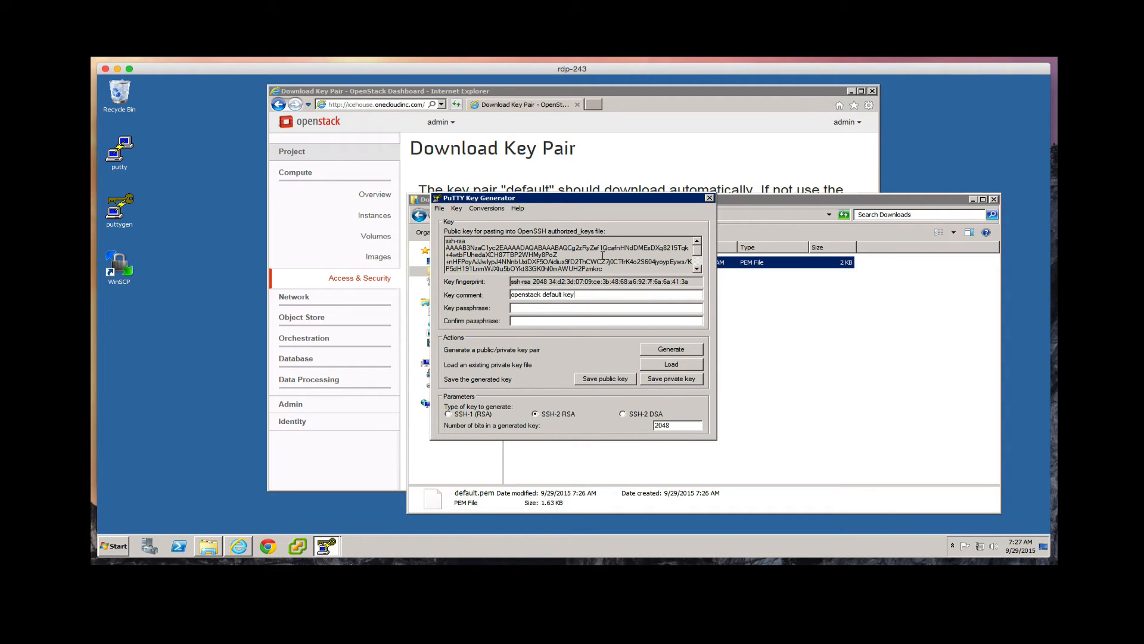
pyautogui.moveTo(697, 249); pyautogui.dragTo(696, 274)
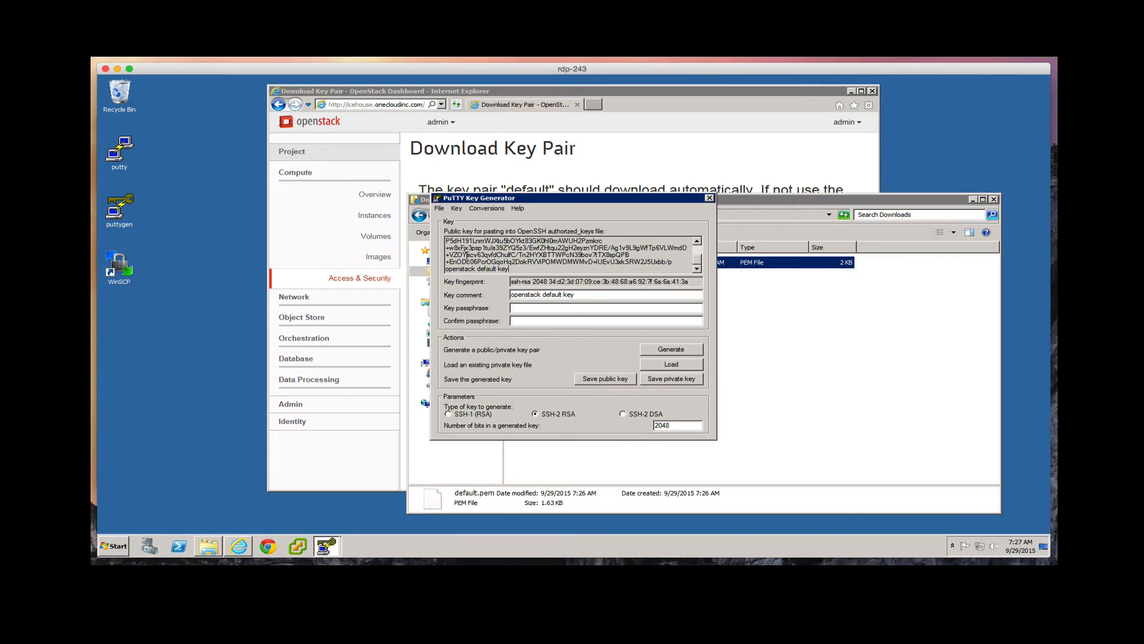
pyautogui.moveTo(467, 254); pyautogui.dragTo(414, 204)
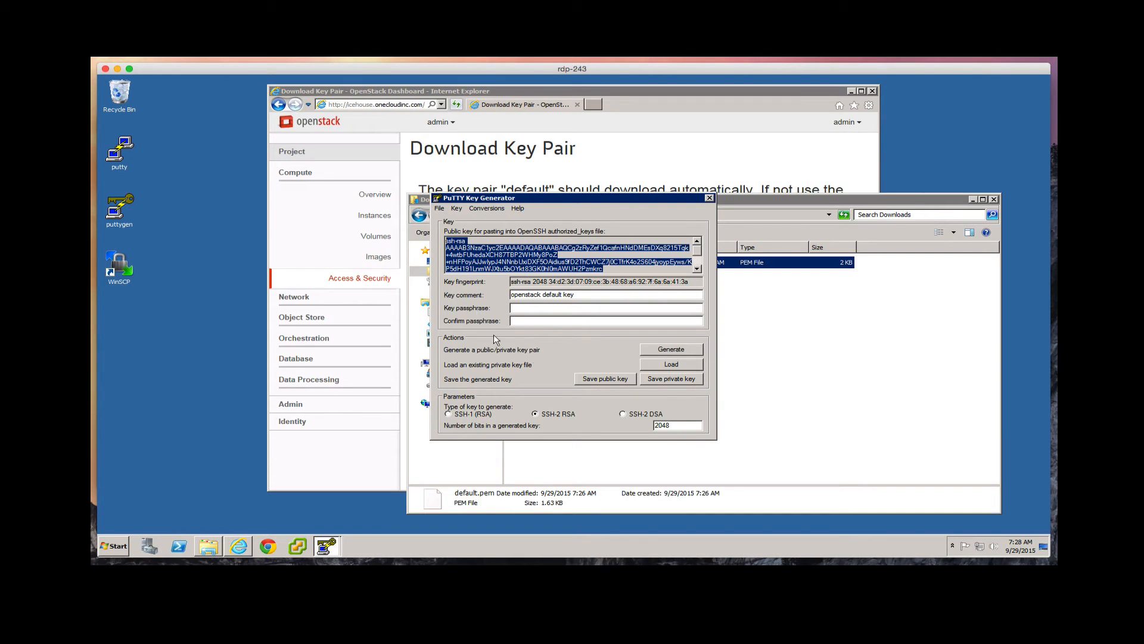
# - Save the private key without a passphrase as a PuTTY private key file named default, and select it in the Downloads folder
pyautogui.click(693, 379)
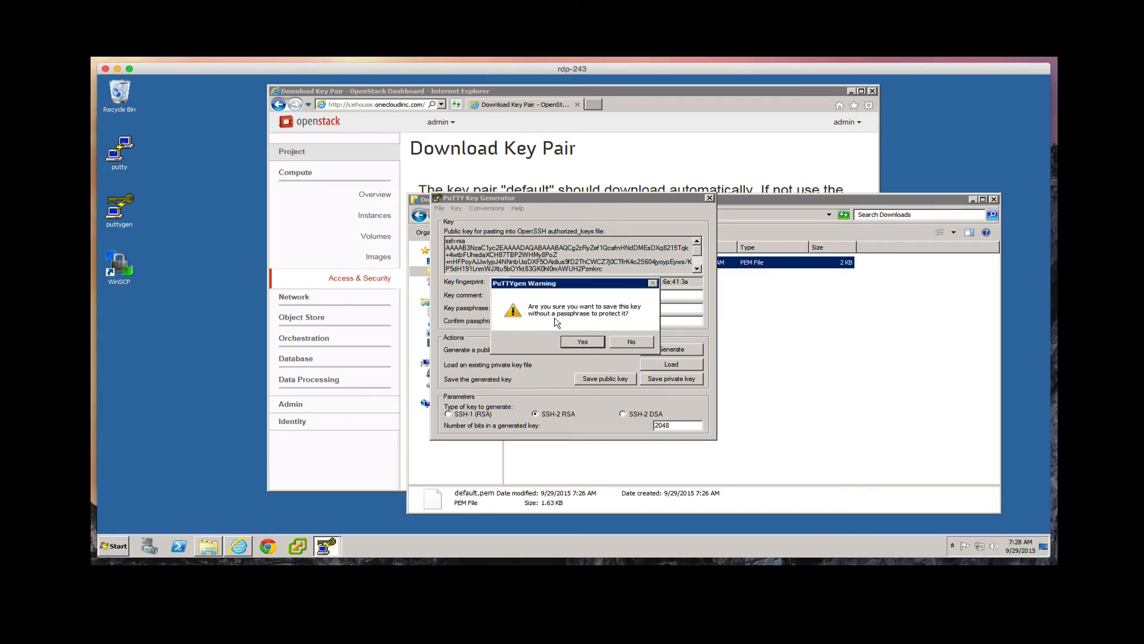
pyautogui.click(582, 344)
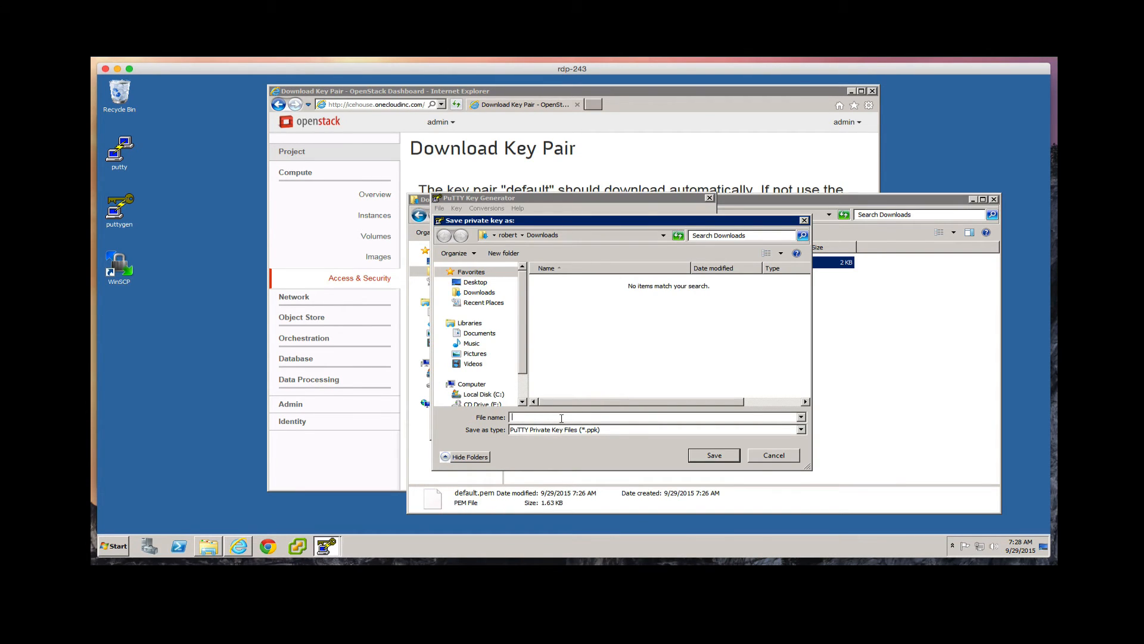
pyautogui.write('default')
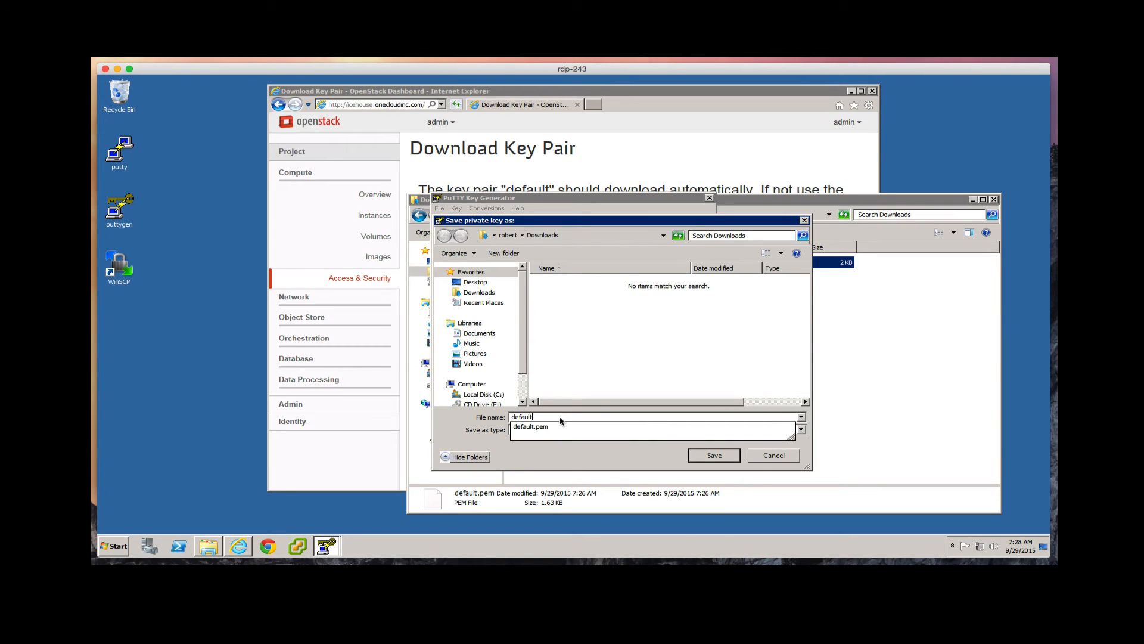
pyautogui.click(488, 424)
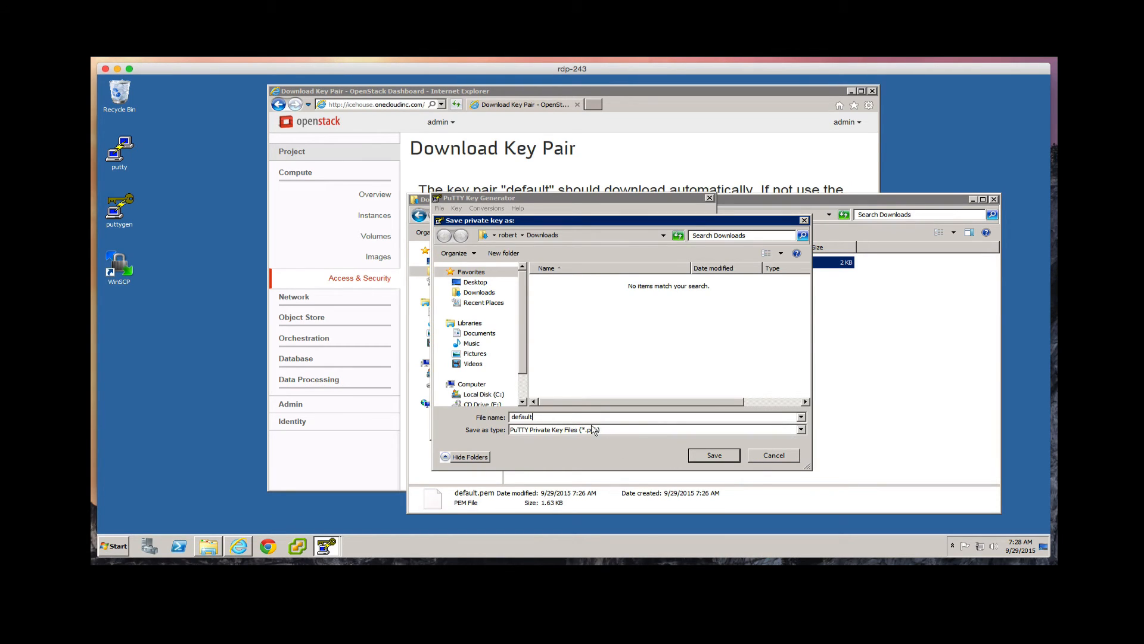
pyautogui.click(728, 456)
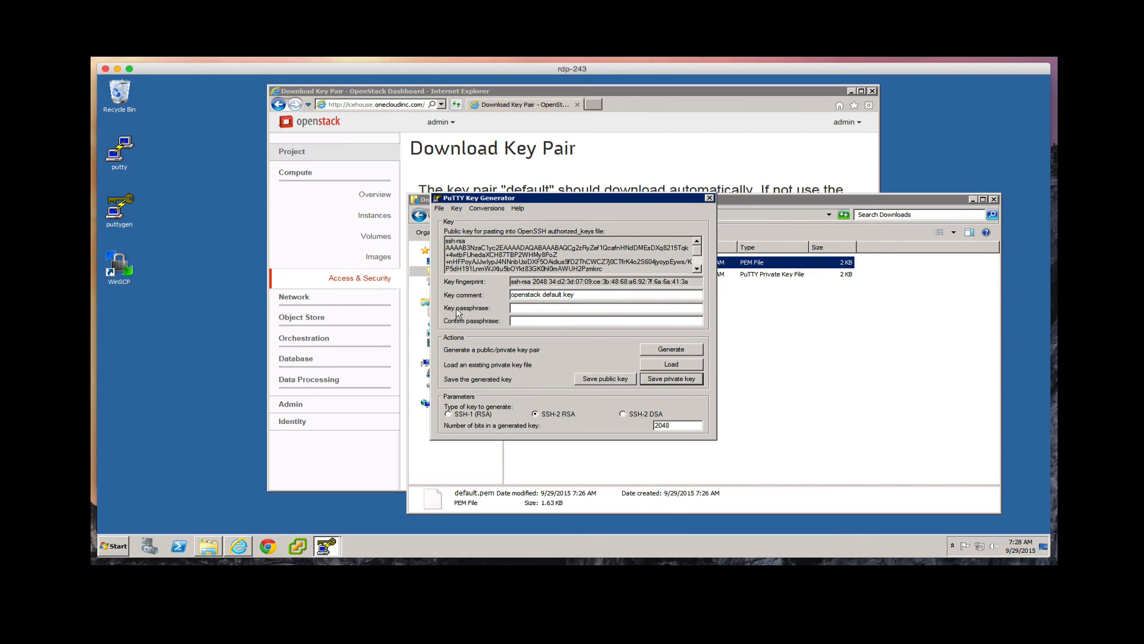
pyautogui.click(796, 304)
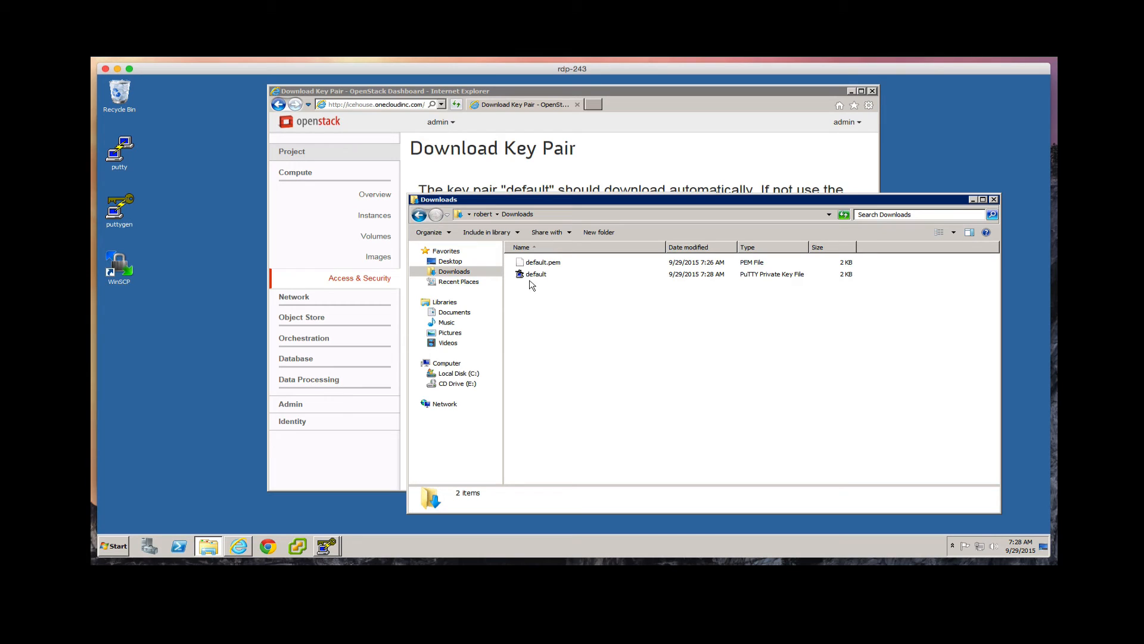
pyautogui.click(532, 273)
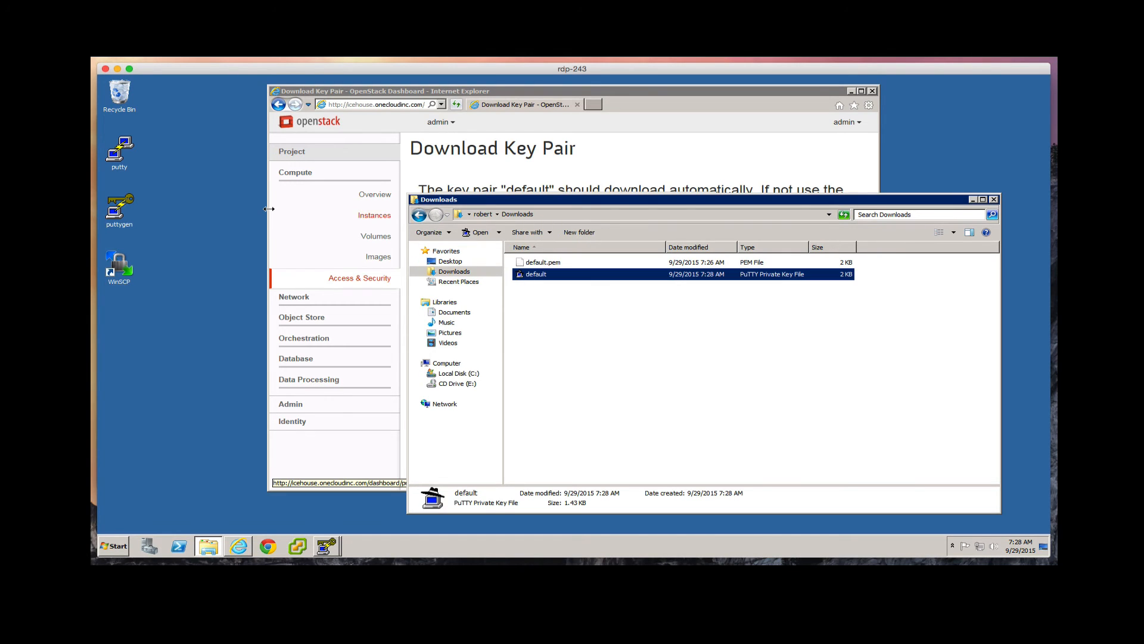
# - Switch to PuTTY and, starting from Default Settings, set the default PuTTY key file from Downloads as the SSH authentication private key
pyautogui.doubleClick(121, 152)
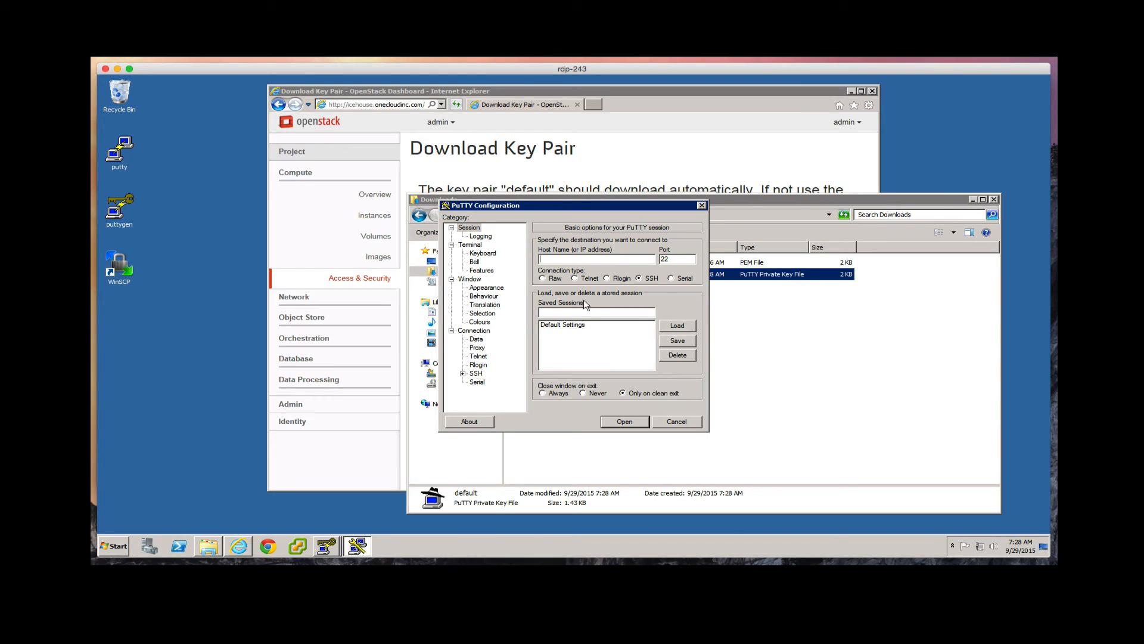
pyautogui.click(551, 330)
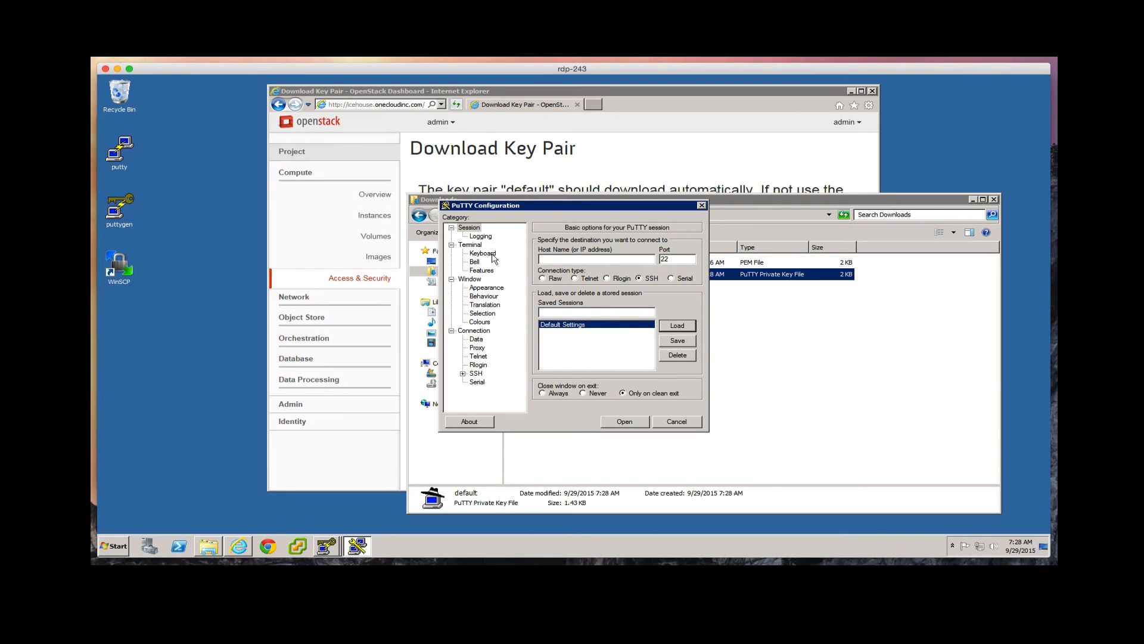
pyautogui.click(463, 373)
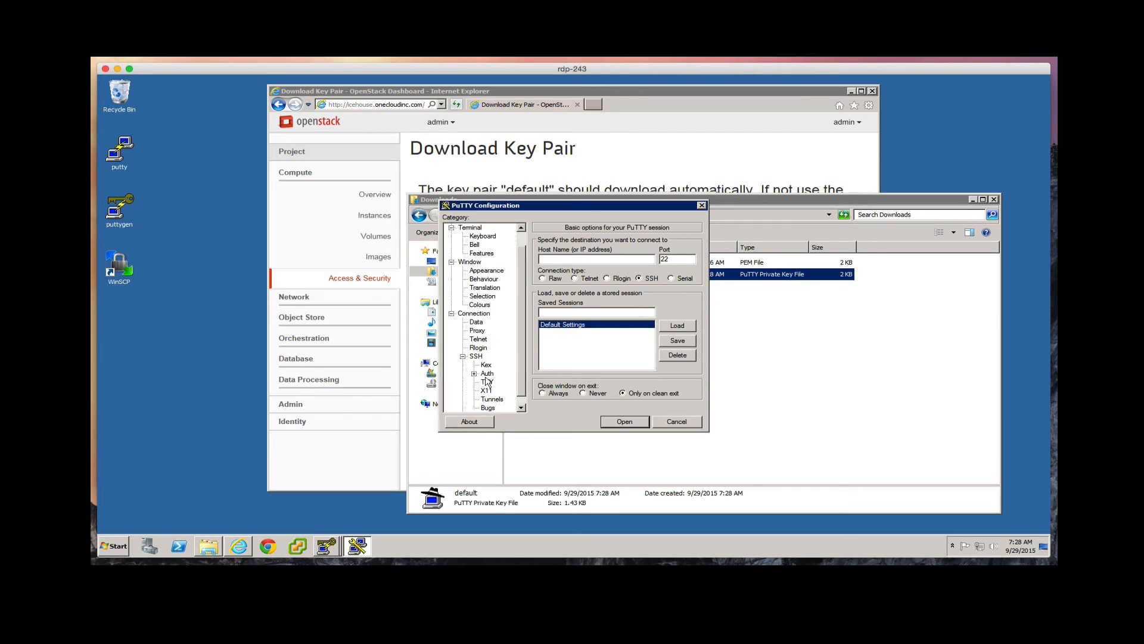
pyautogui.click(487, 373)
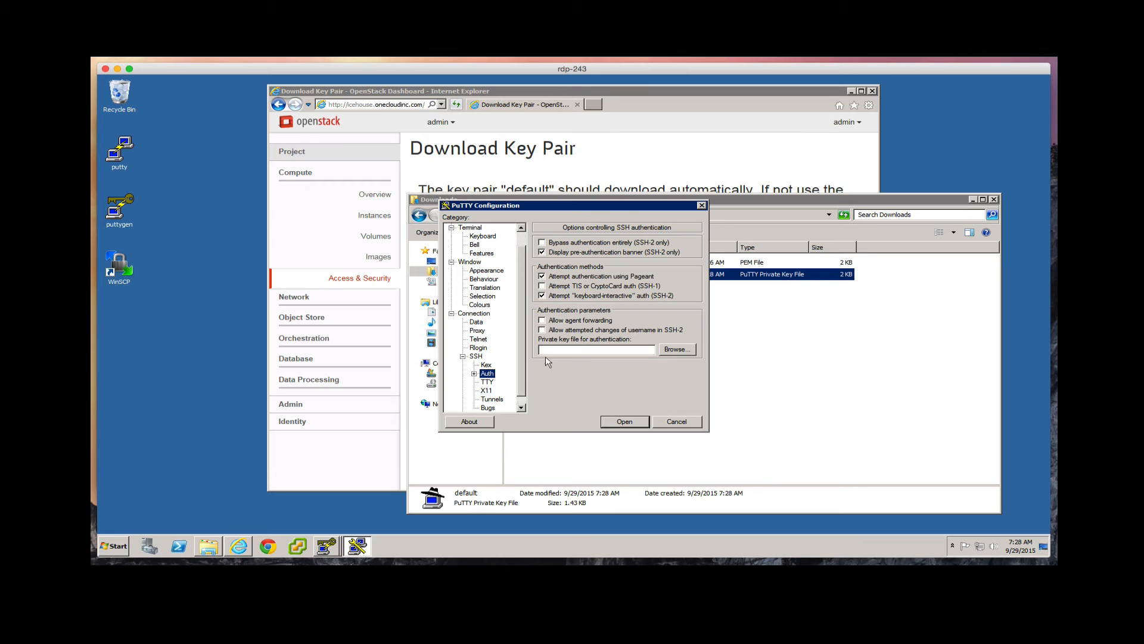
pyautogui.click(676, 350)
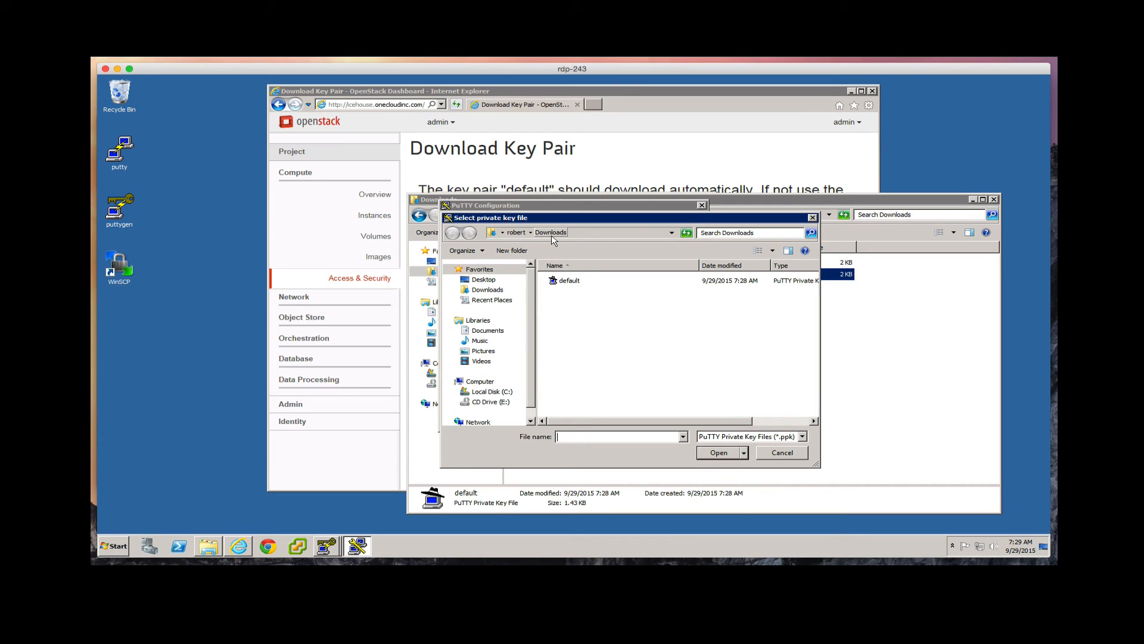
pyautogui.click(567, 281)
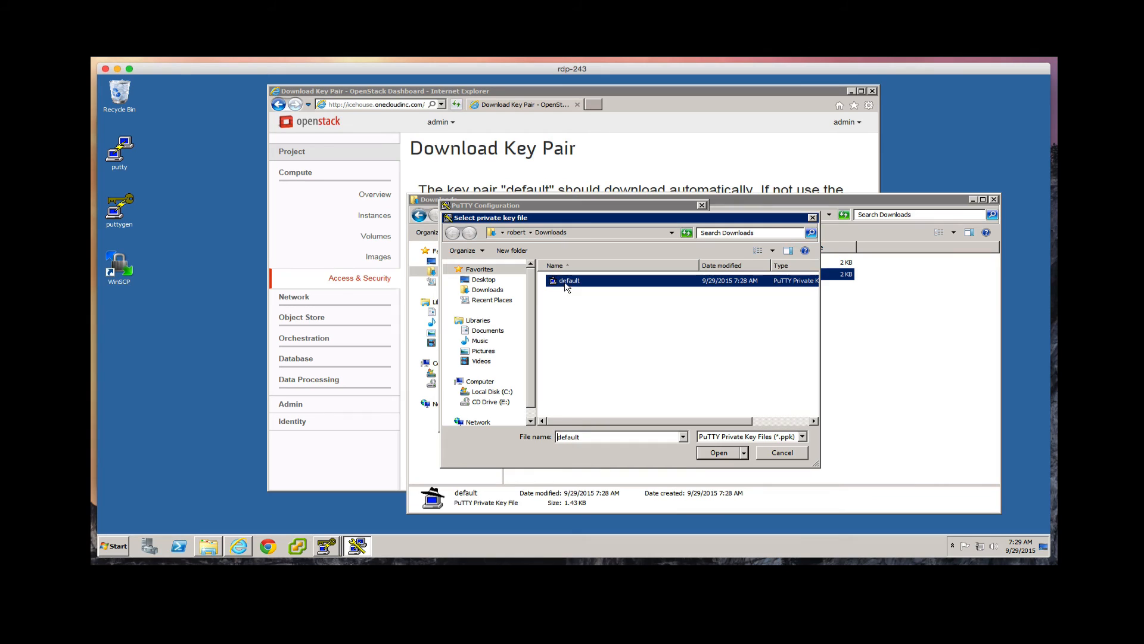
pyautogui.click(719, 453)
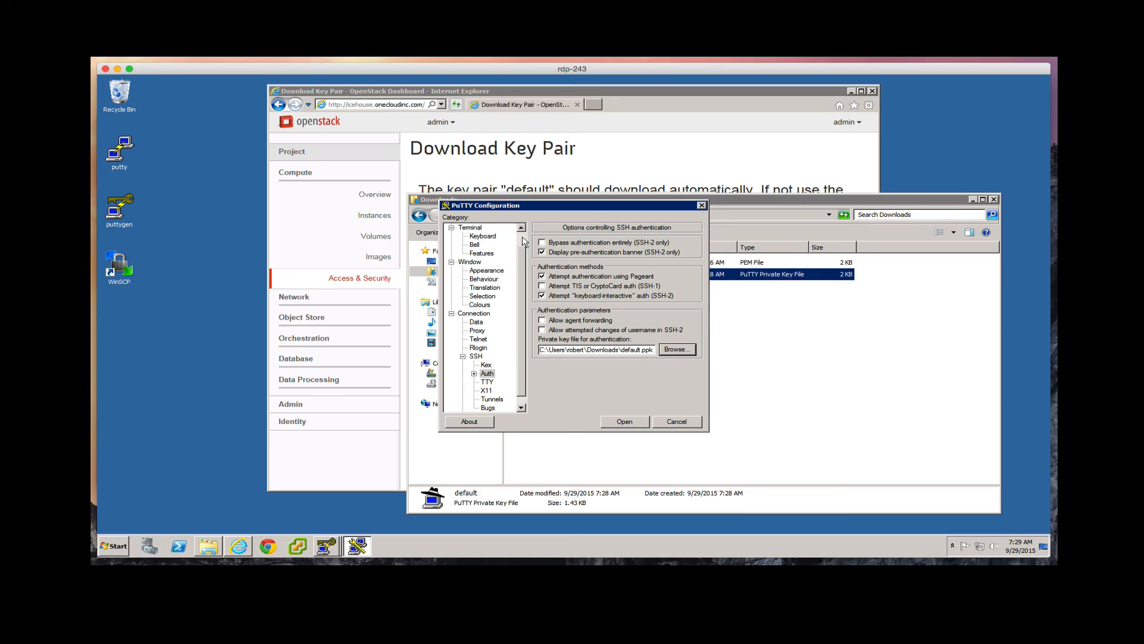
# - Save the current PuTTY settings as a new session named default-openstack
pyautogui.scroll(1, 522, 240)
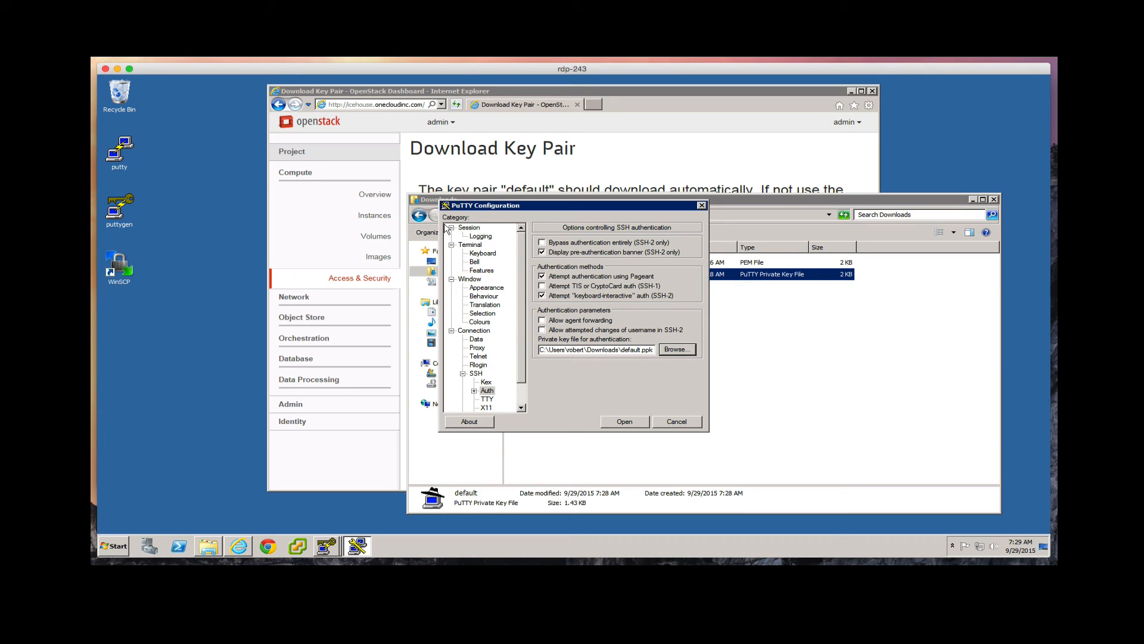
pyautogui.click(474, 230)
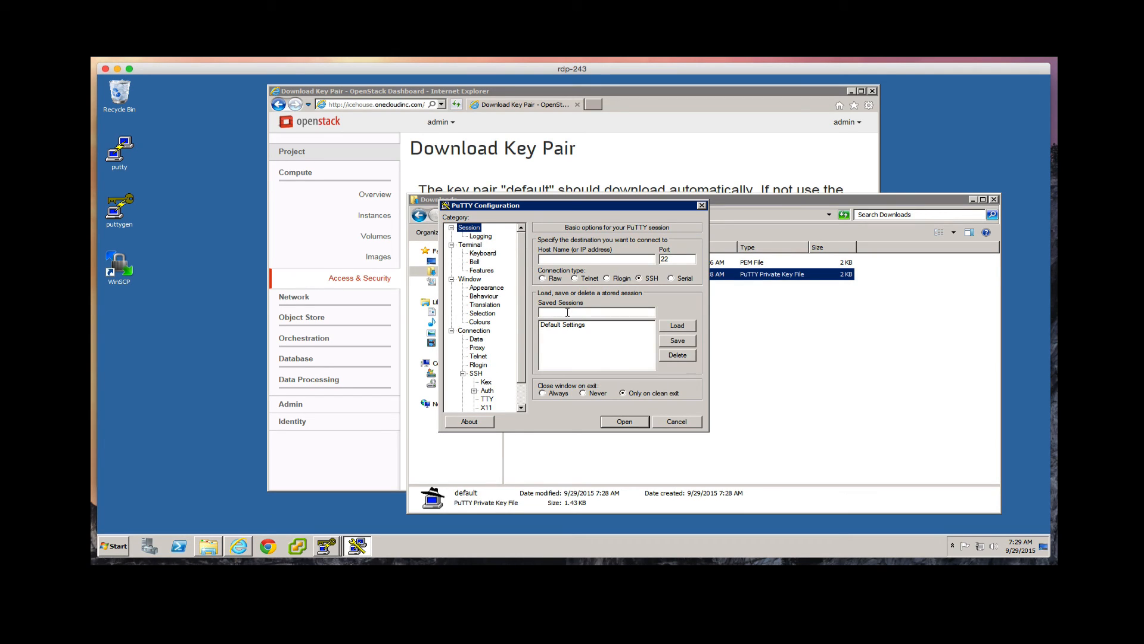
pyautogui.click(567, 312)
pyautogui.write('default-opens')
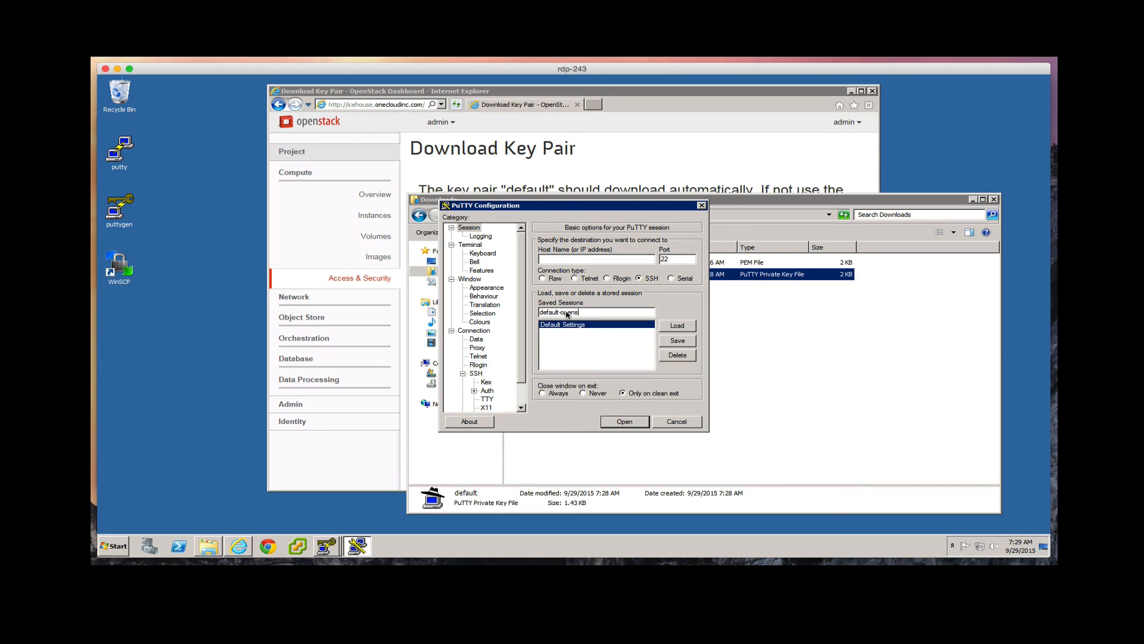
pyautogui.write('tack')
pyautogui.click(677, 342)
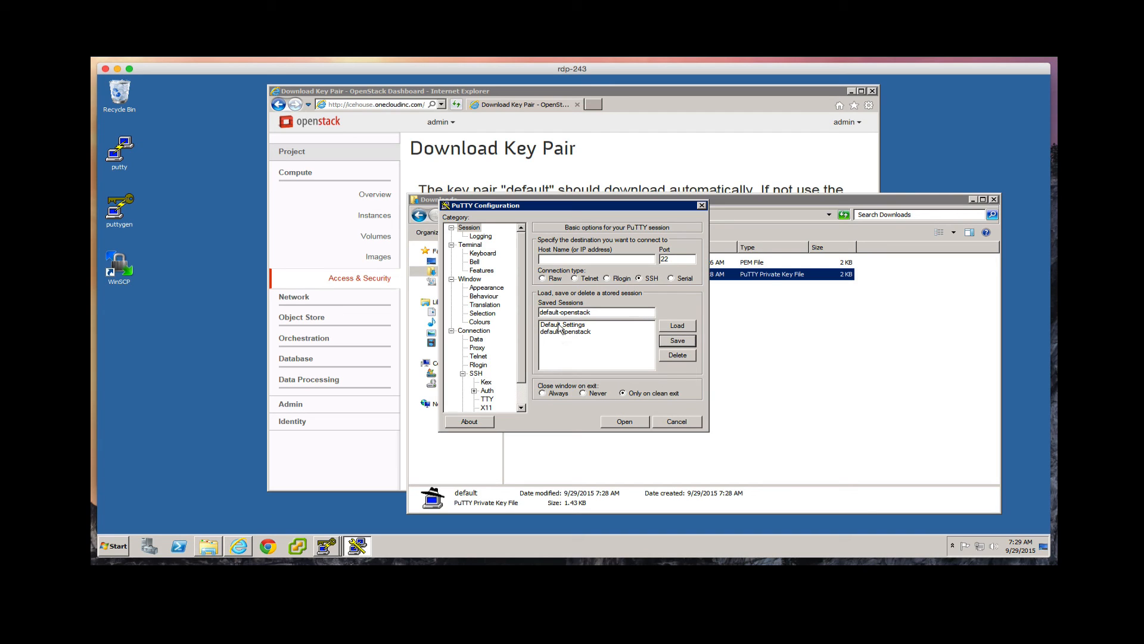
# - Load the saved default-openstack session and check its private key file for SSH authentication
pyautogui.click(551, 333)
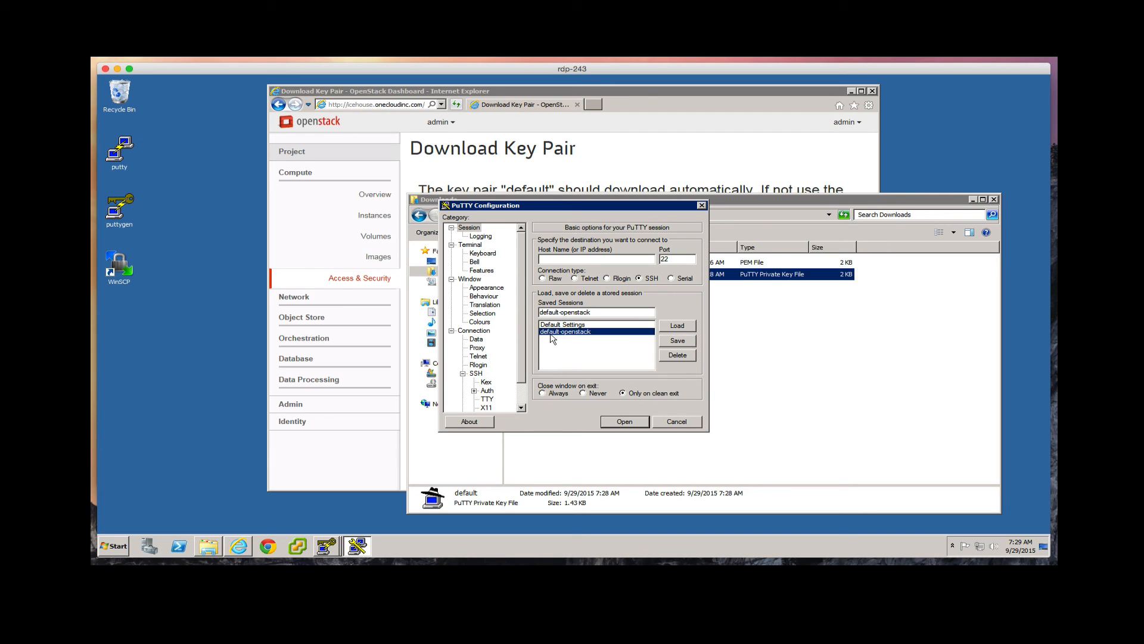
pyautogui.click(673, 328)
pyautogui.click(485, 390)
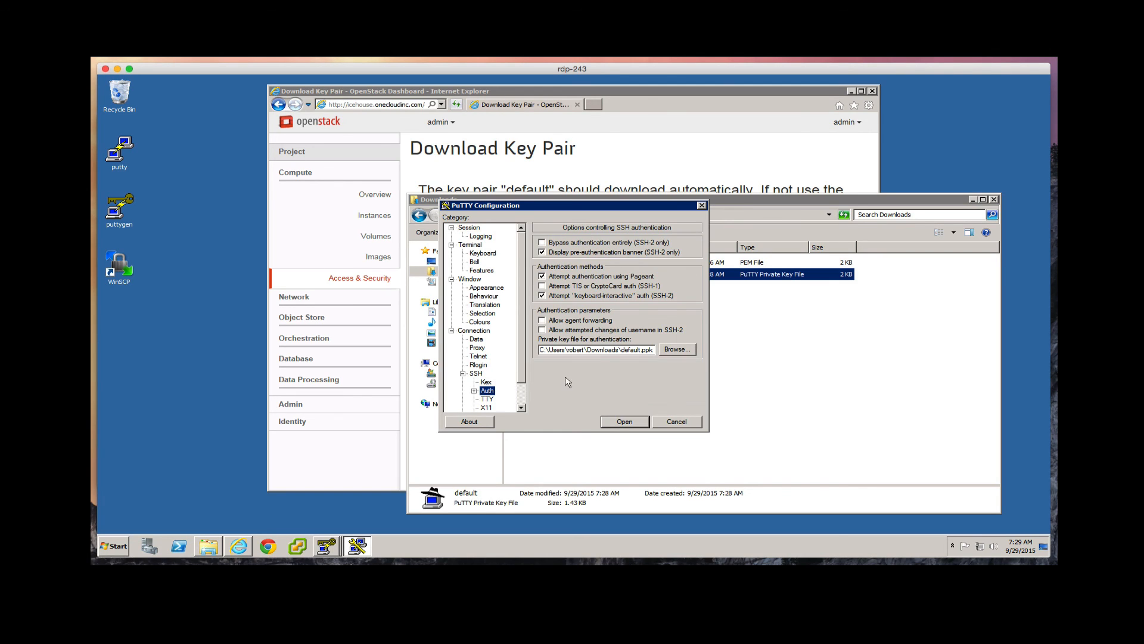
# - Load Default Settings, check its SSH authentication private key file for comparison, and return to the session's host name entry
pyautogui.click(471, 230)
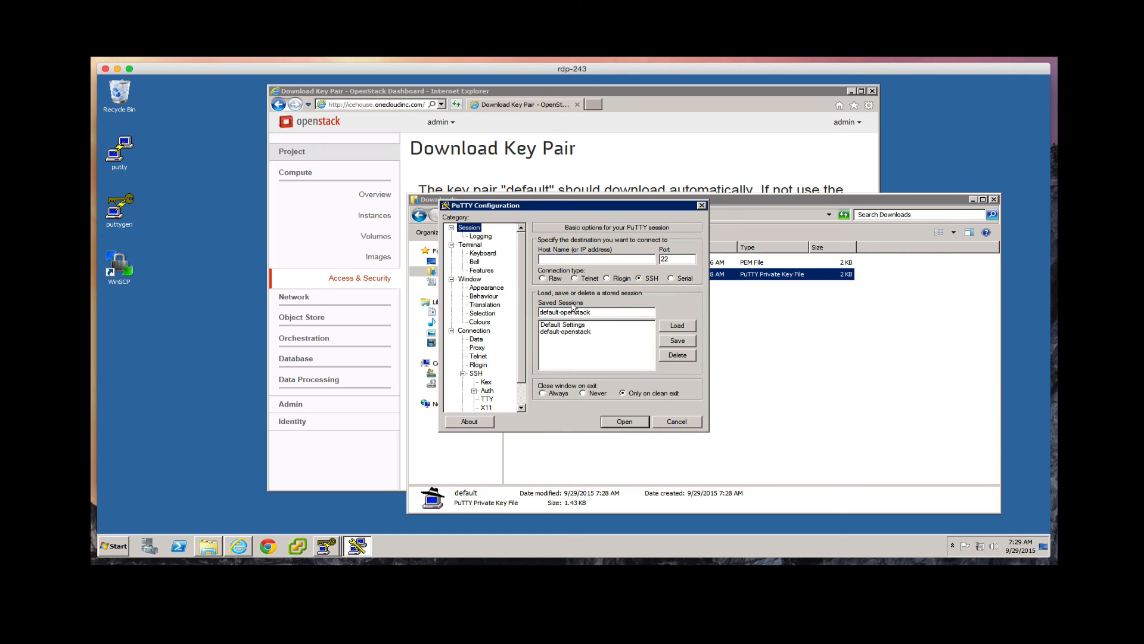
pyautogui.click(566, 326)
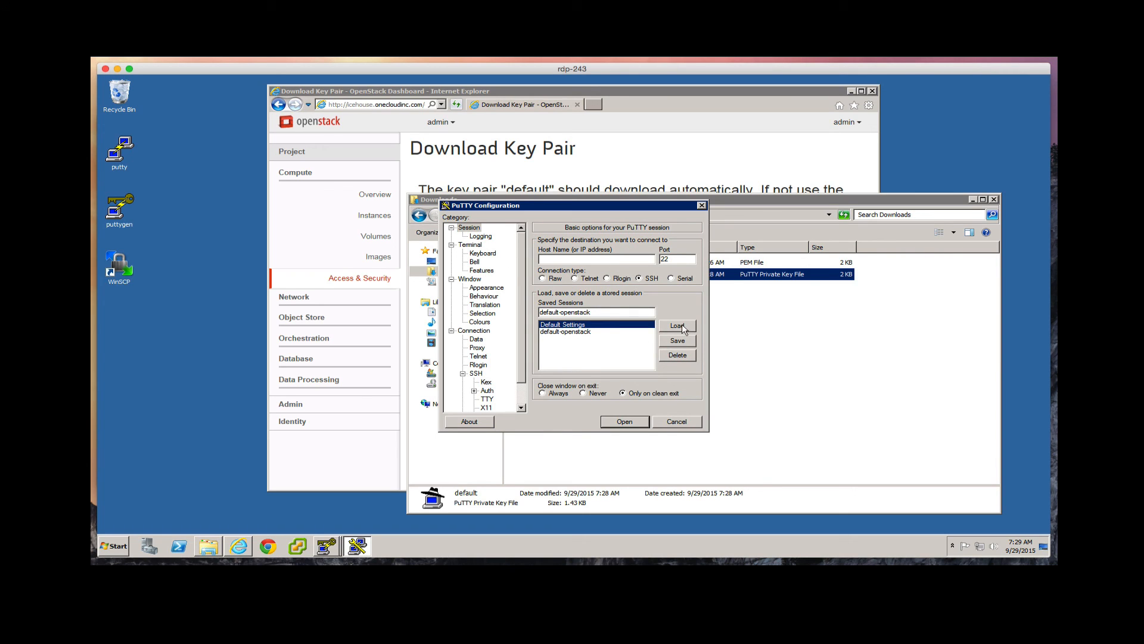
pyautogui.click(677, 326)
pyautogui.click(487, 392)
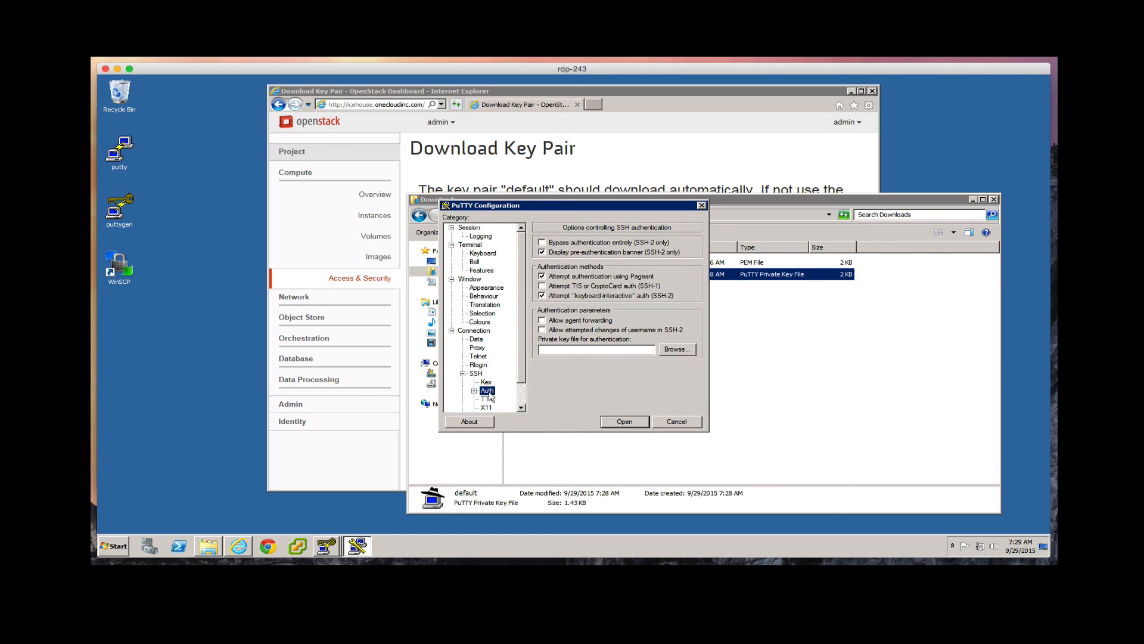
pyautogui.click(468, 228)
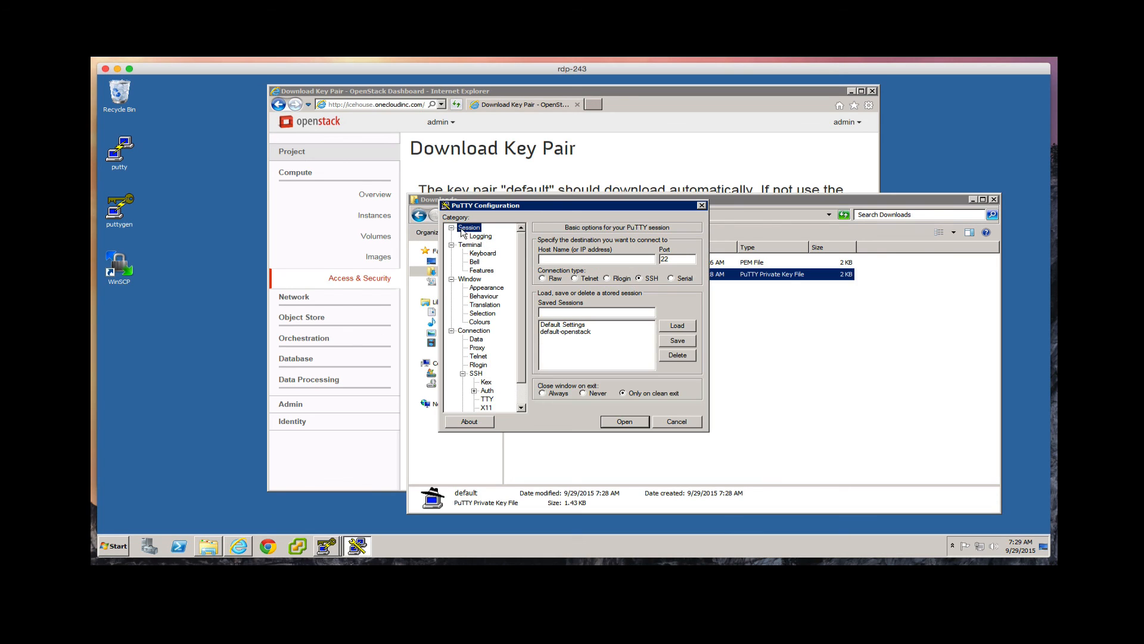
pyautogui.click(584, 261)
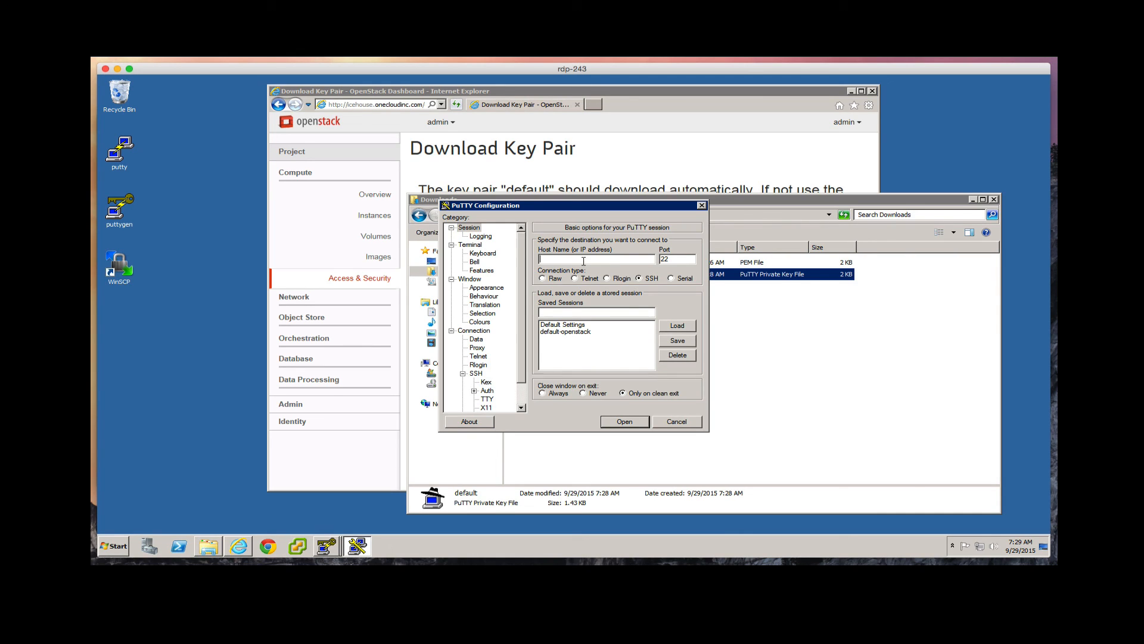